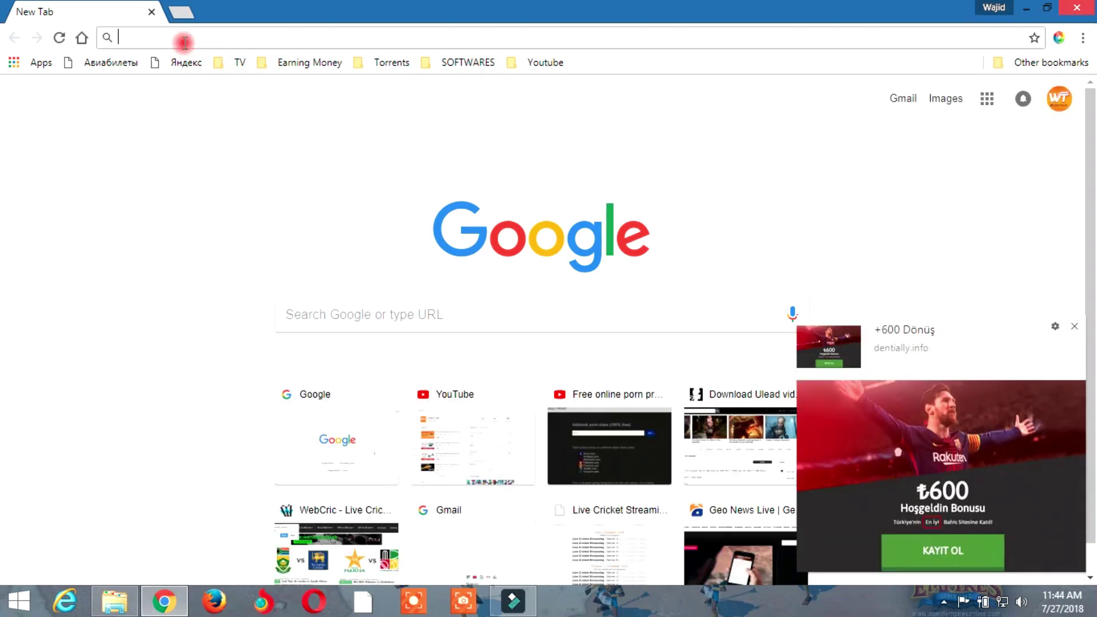
Go to google.com, search for 'bluestacks 3' from the suggestions, and dismiss the ad pop-up.
text(www.gl)
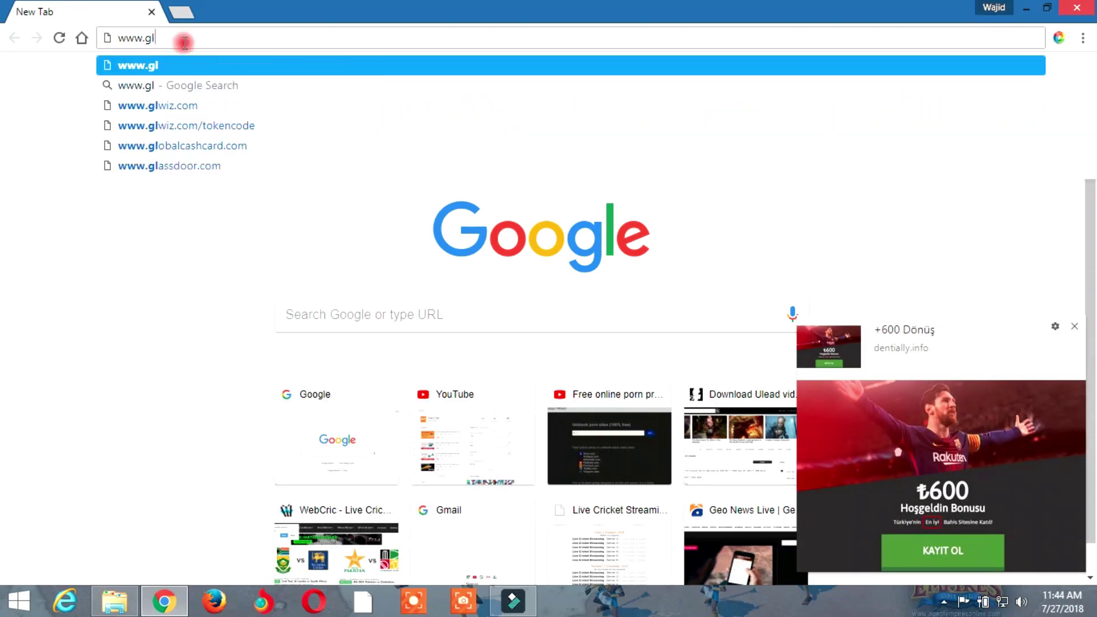
key(BackSpace)
key(Return)
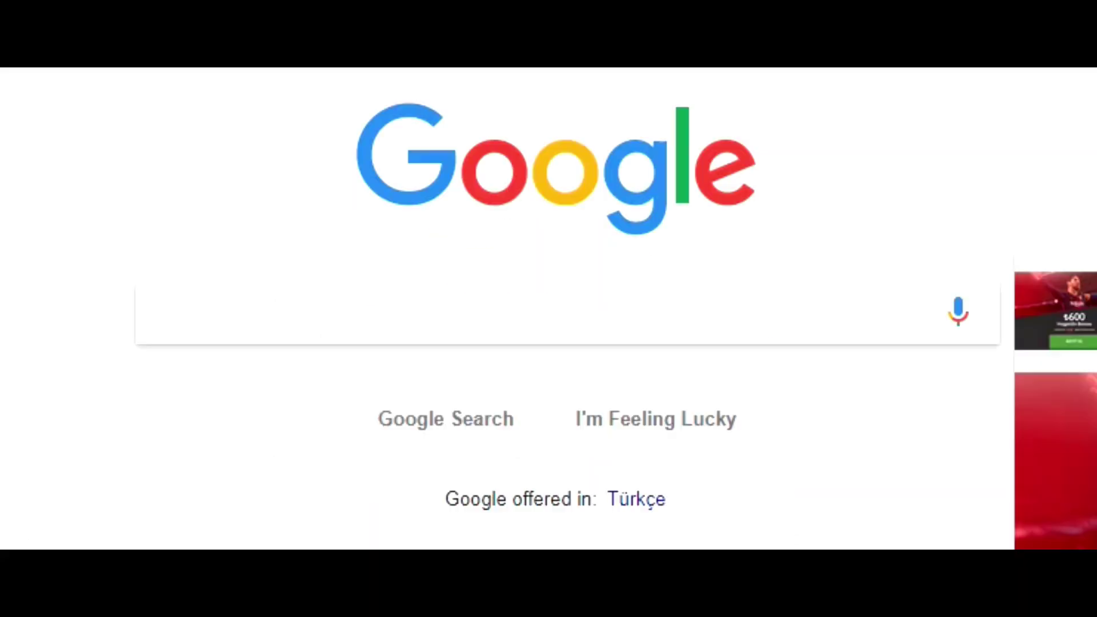
text(blu)
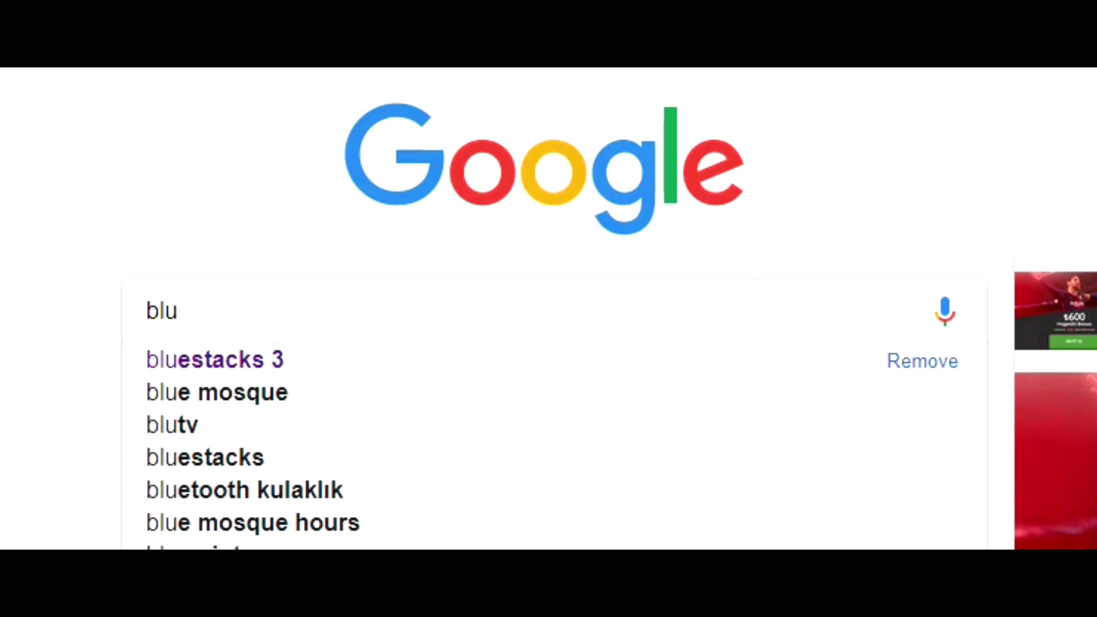
click(240, 362)
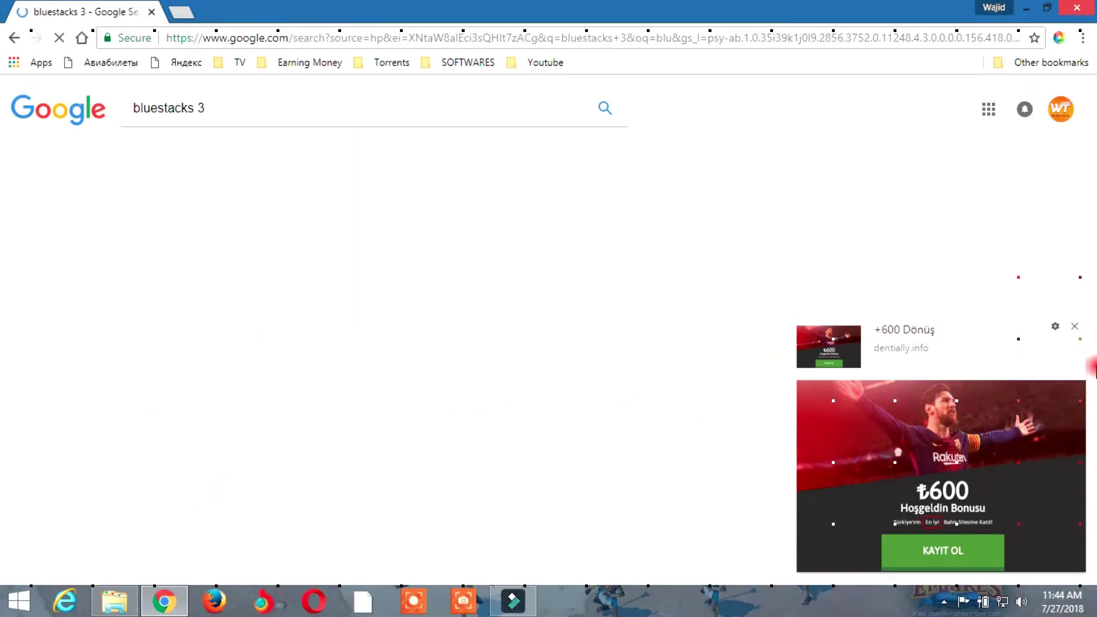
click(1071, 324)
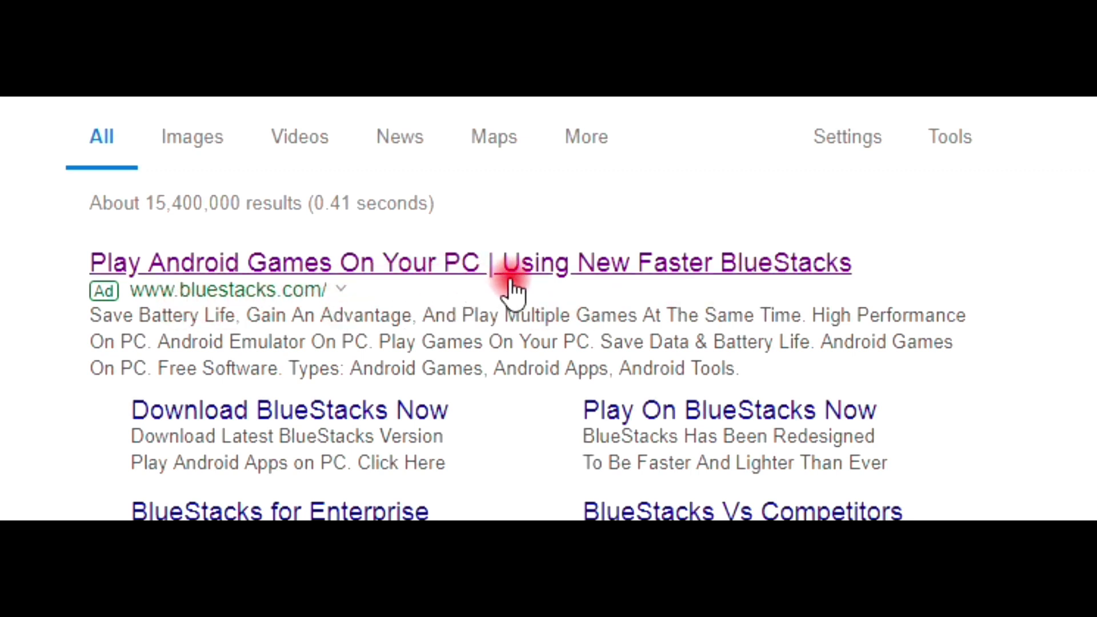
Download the BlueStacks 3N installer from bluestacks.com and run it.
click(752, 280)
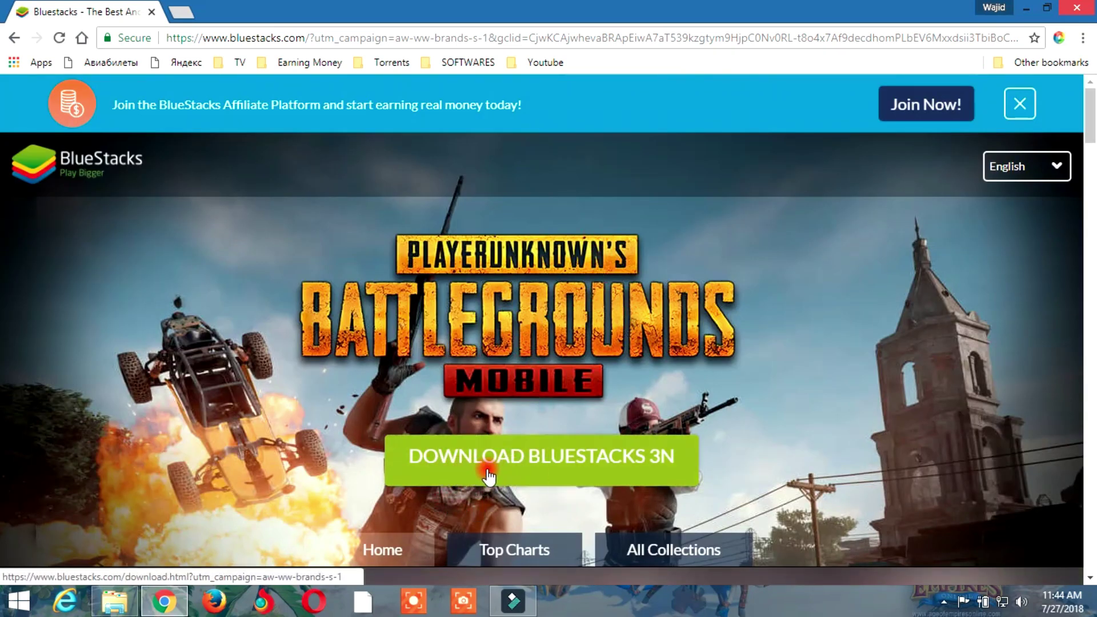
click(547, 468)
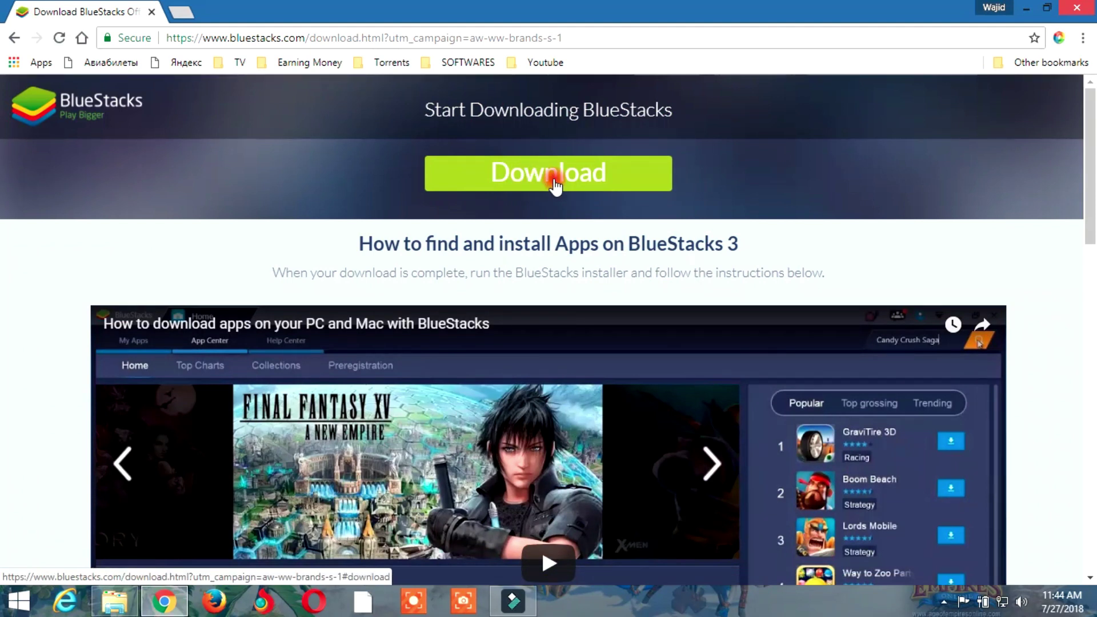
click(555, 184)
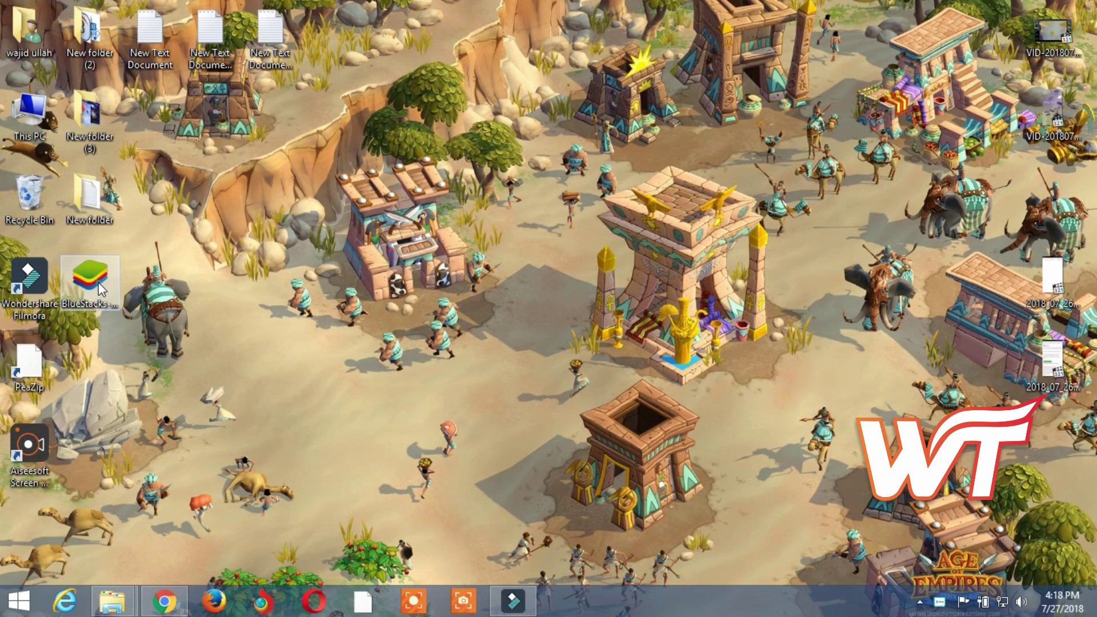
double_click(98, 282)
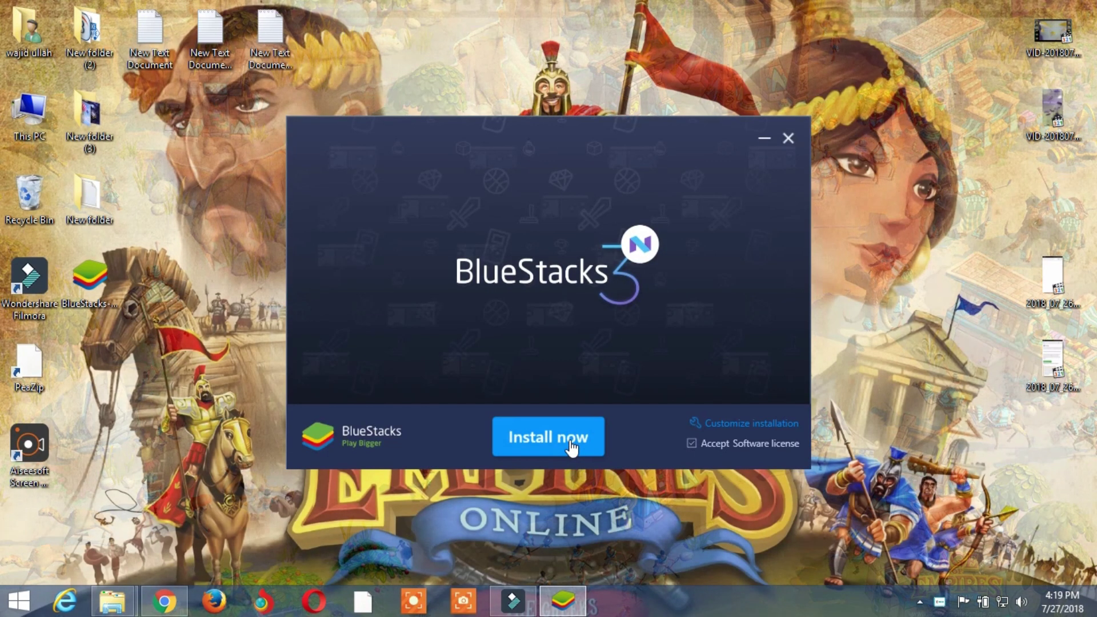
Install BlueStacks with Install now, then click Complete to close the installer.
click(571, 448)
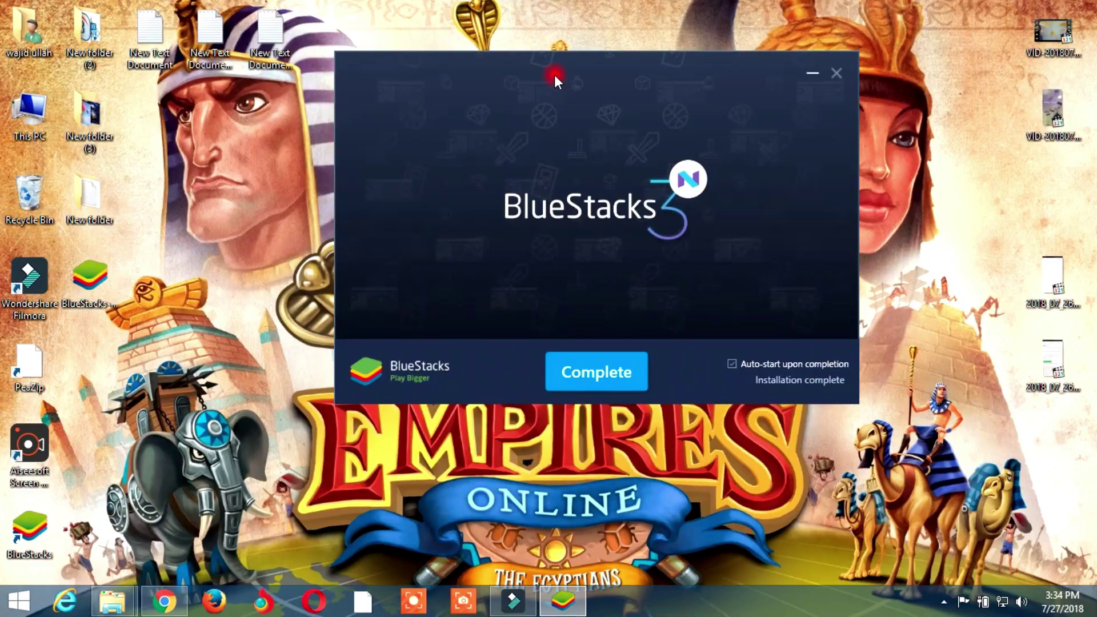
click(597, 372)
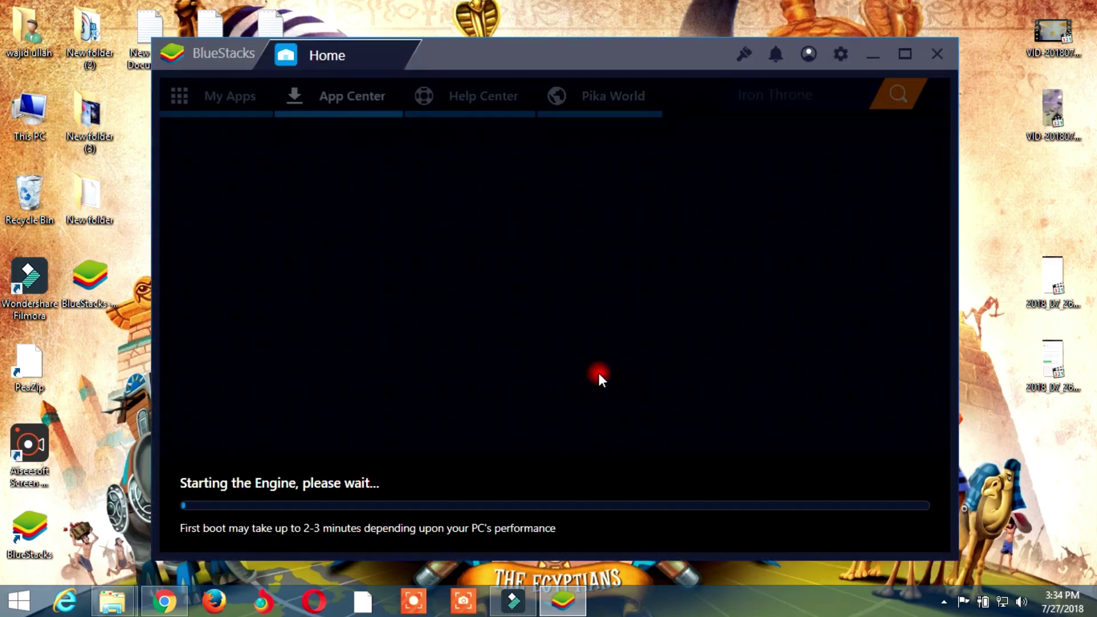
Move the BlueStacks window up and left while the engine boots to the Welcome screen.
drag(539, 59, 525, 40)
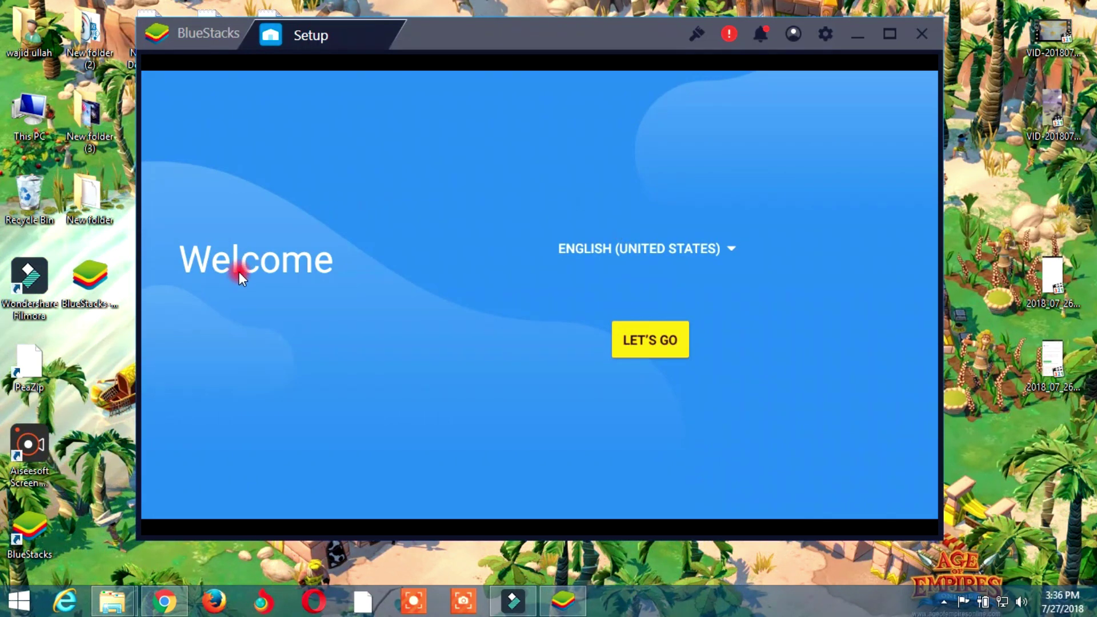
Start Android setup, agree to improve location accuracy, and turn location access back on.
click(647, 340)
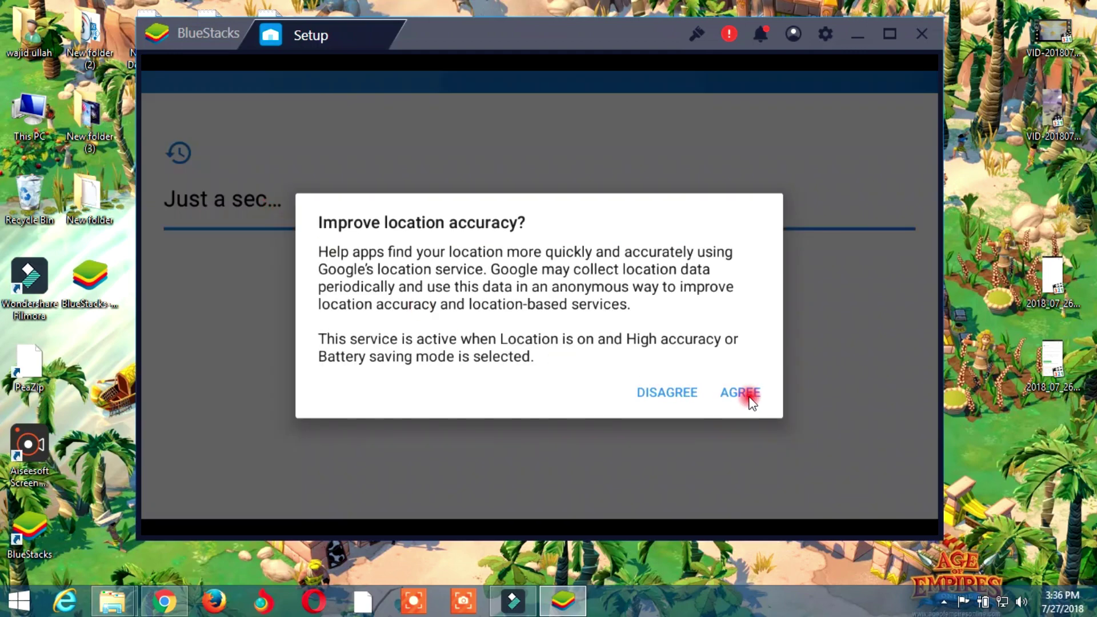
click(751, 399)
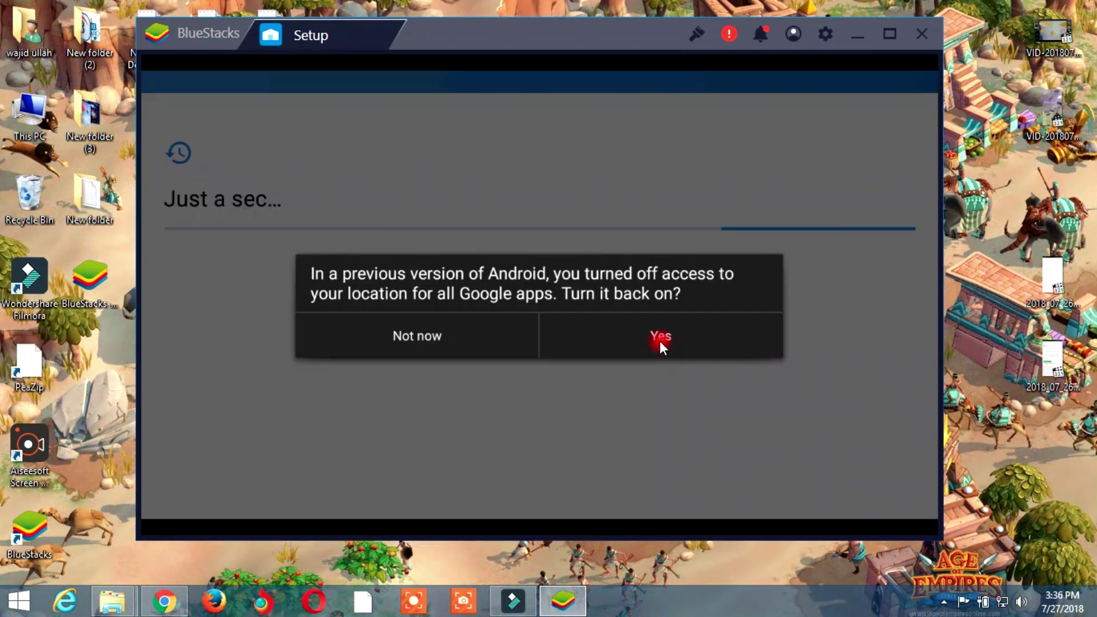
click(660, 340)
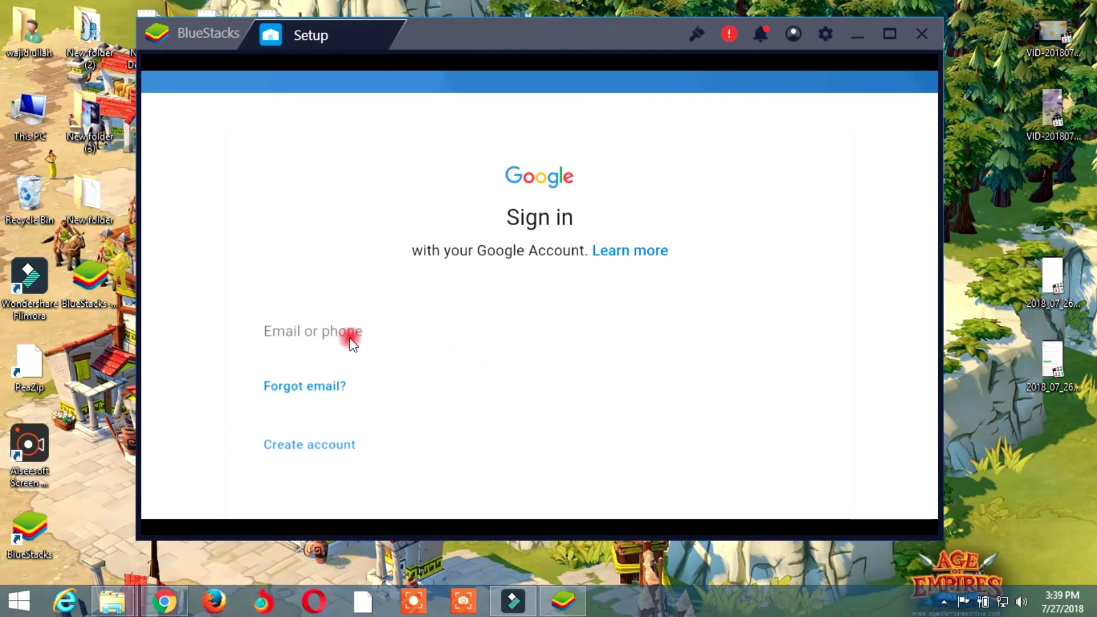
Sign in with the Google account's e-mail address and password.
click(307, 338)
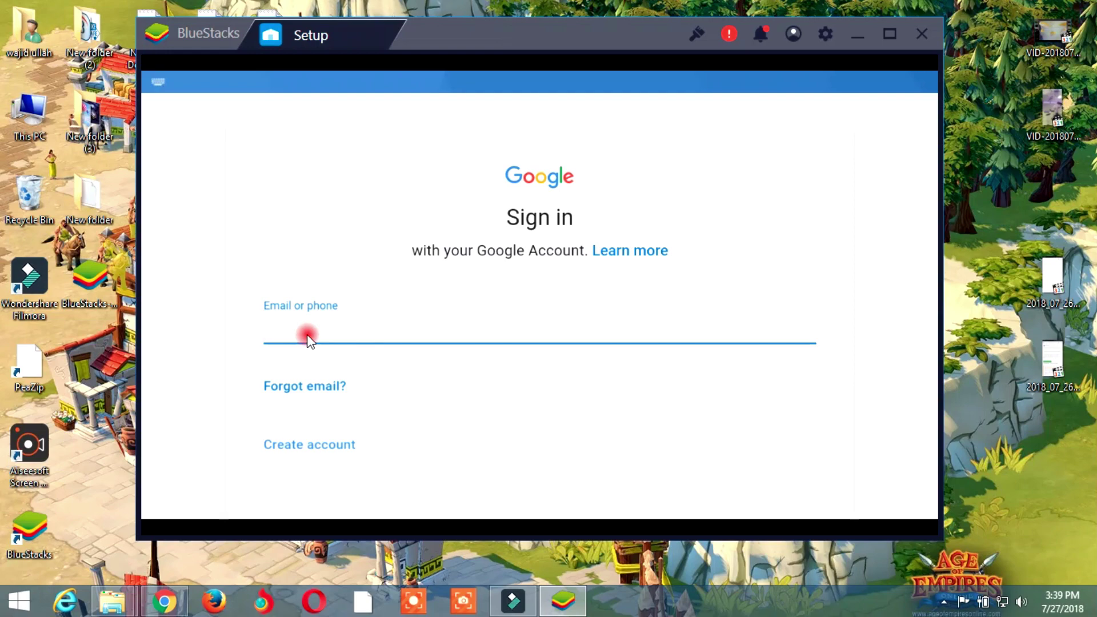
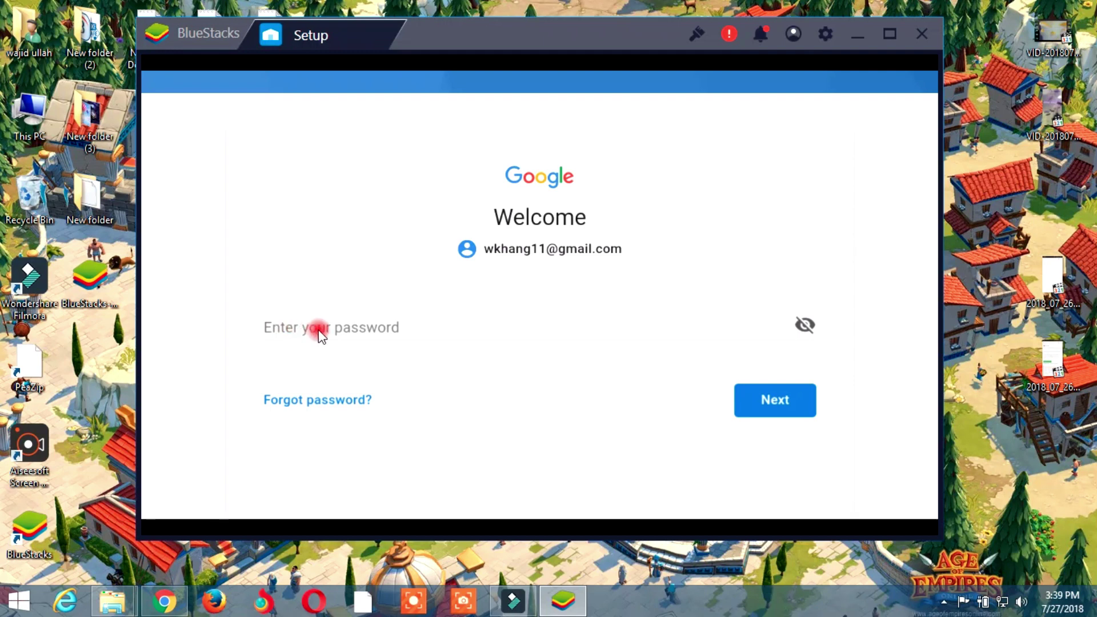
click(318, 333)
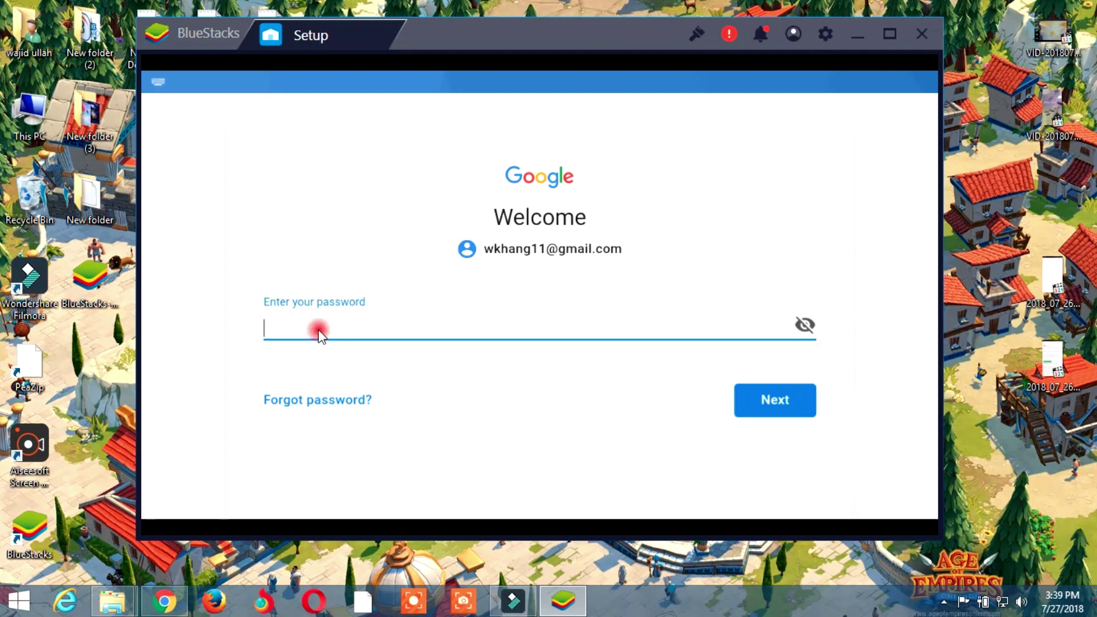
text(*********)
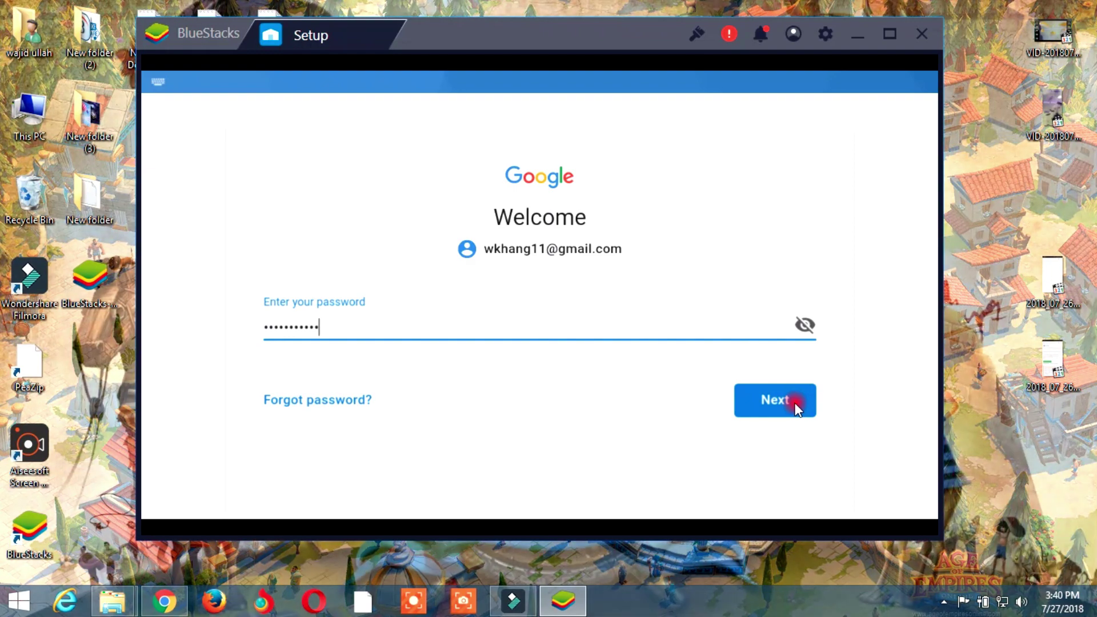
click(793, 403)
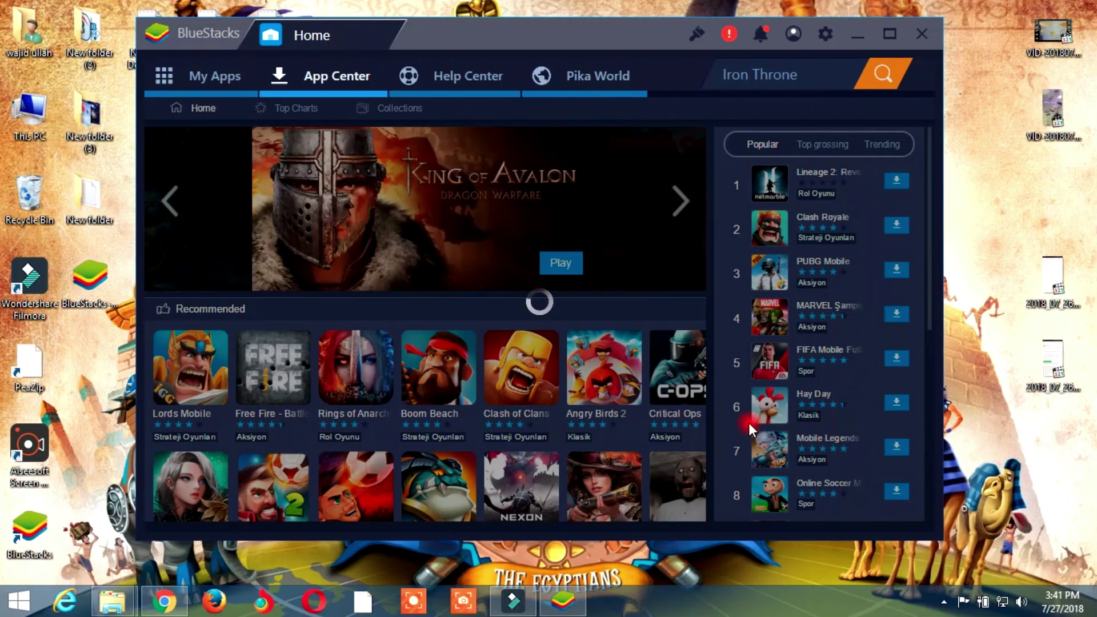
click(511, 160)
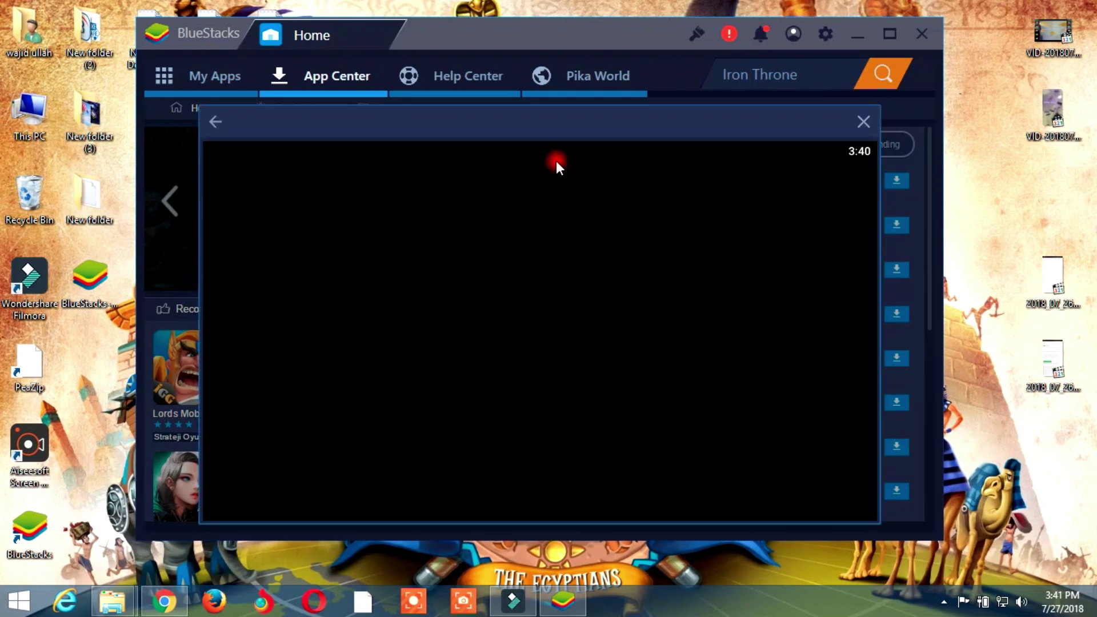
click(863, 124)
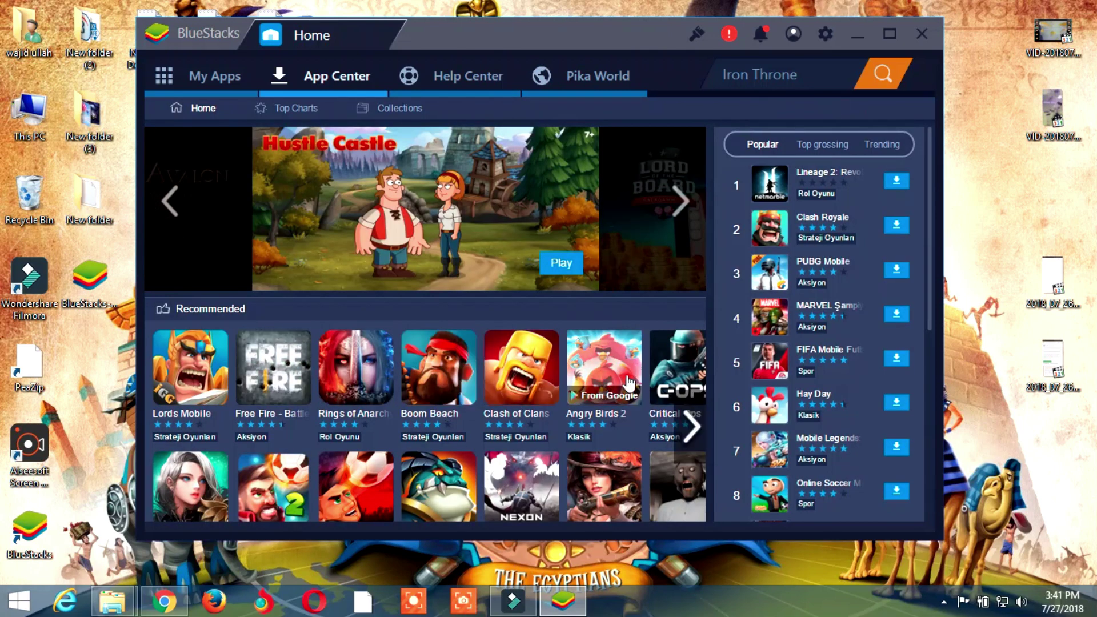
click(692, 433)
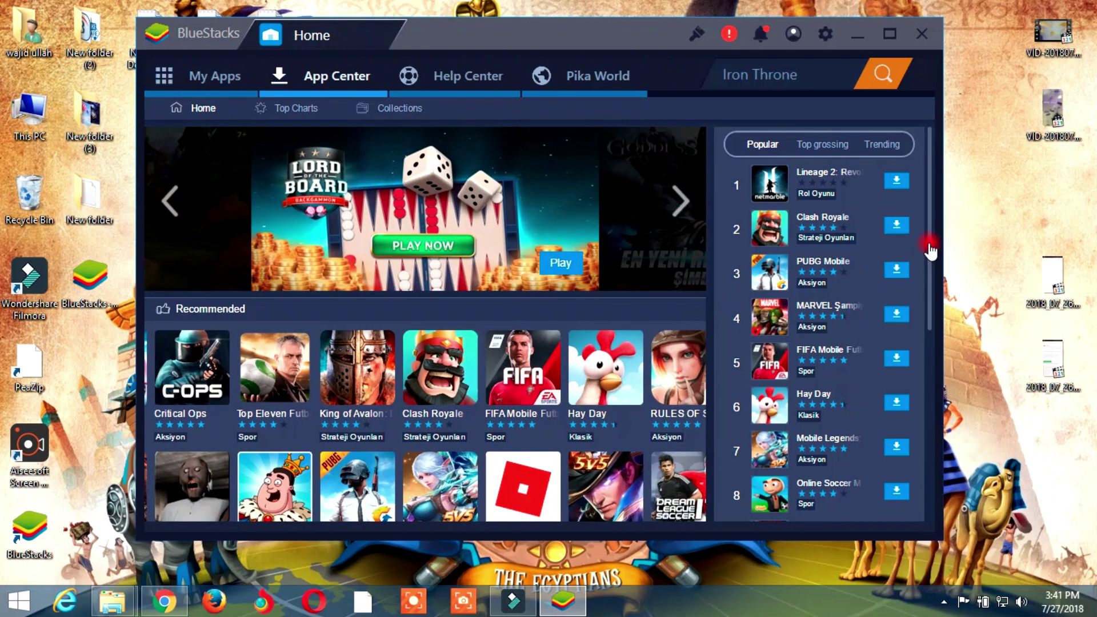
mouse_move(932, 248)
mouse_down()
mouse_move(932, 452)
mouse_move(939, 288)
mouse_up()
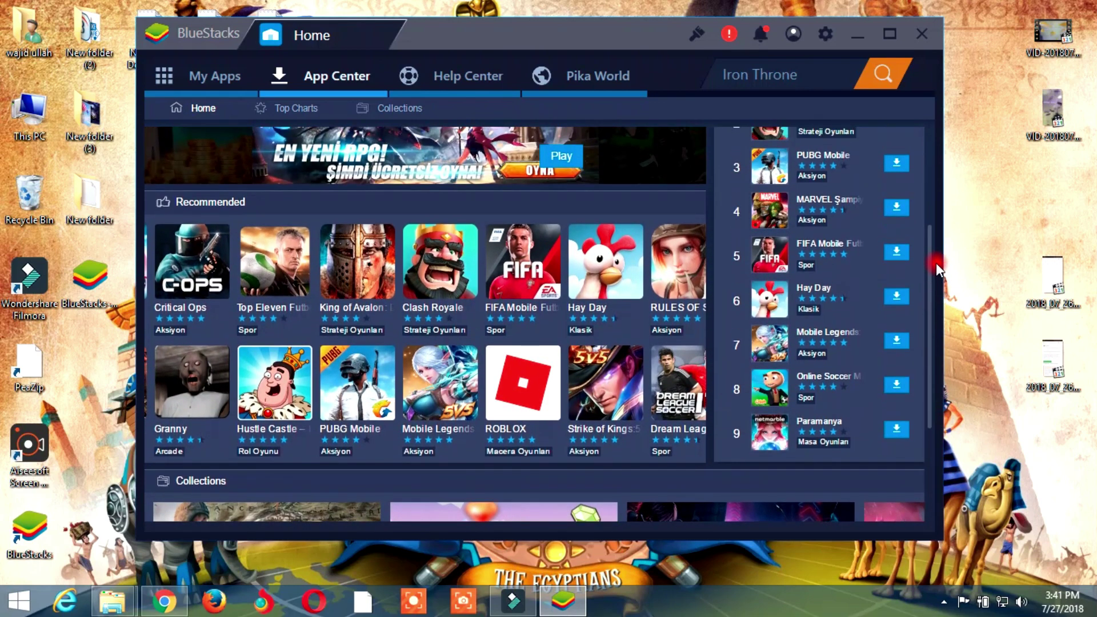
click(821, 77)
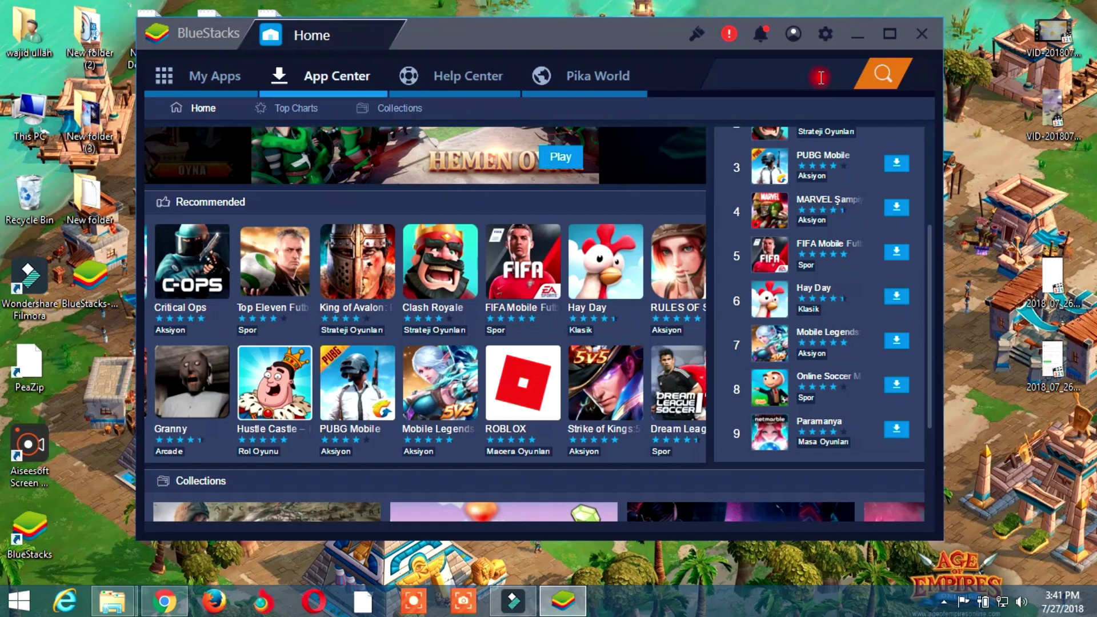
Search the App Center for 'card' and open Solitaire & Klondike - Classic Puzzle Card.
text(rd)
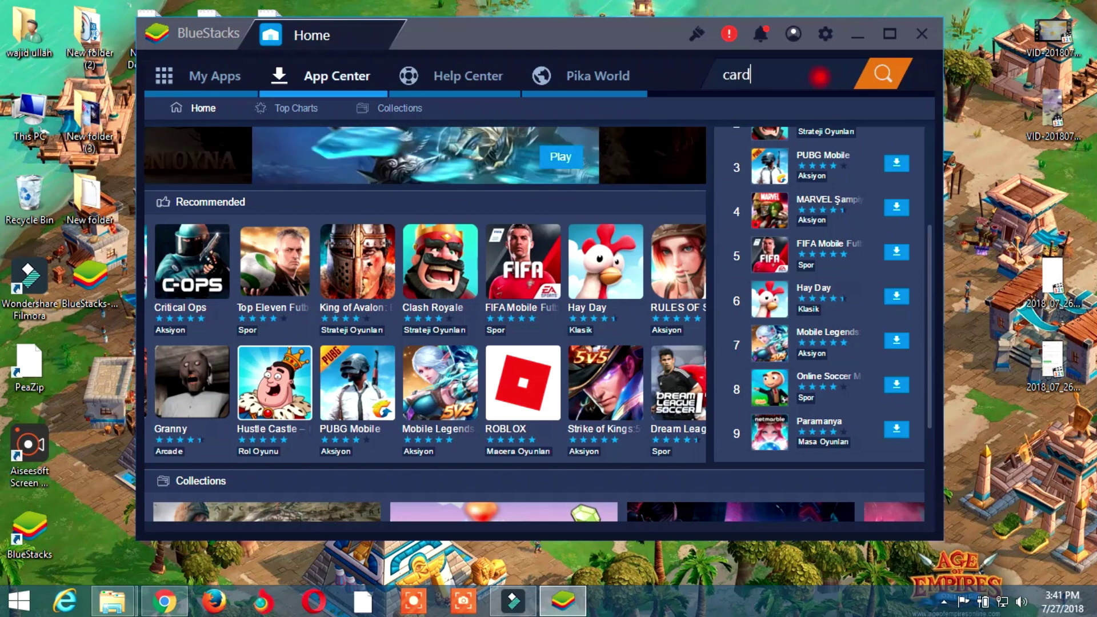
click(877, 81)
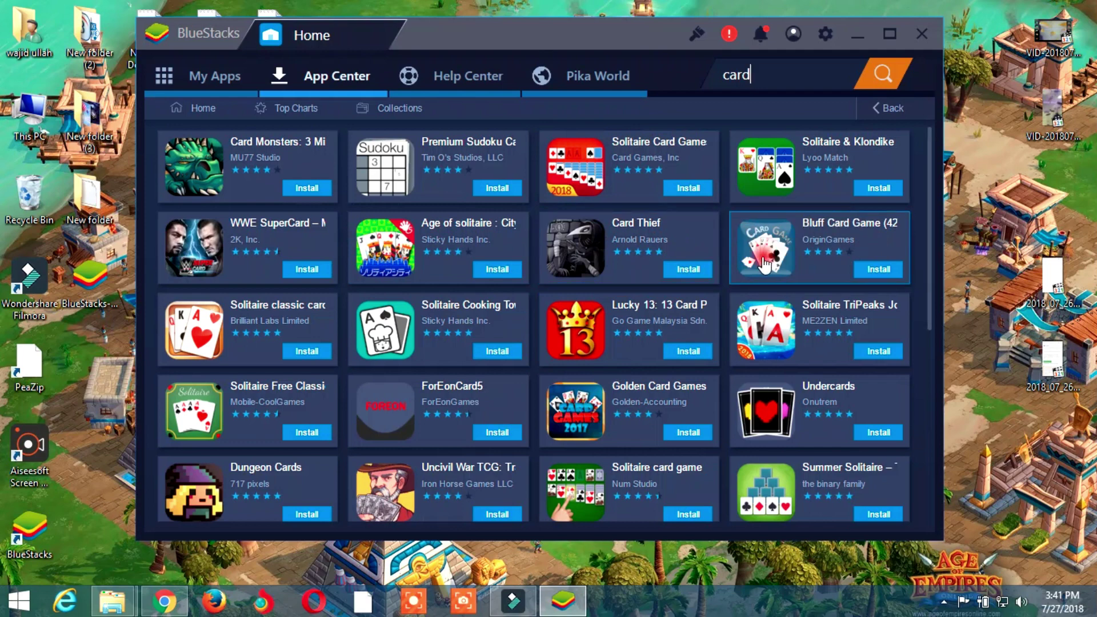
click(885, 192)
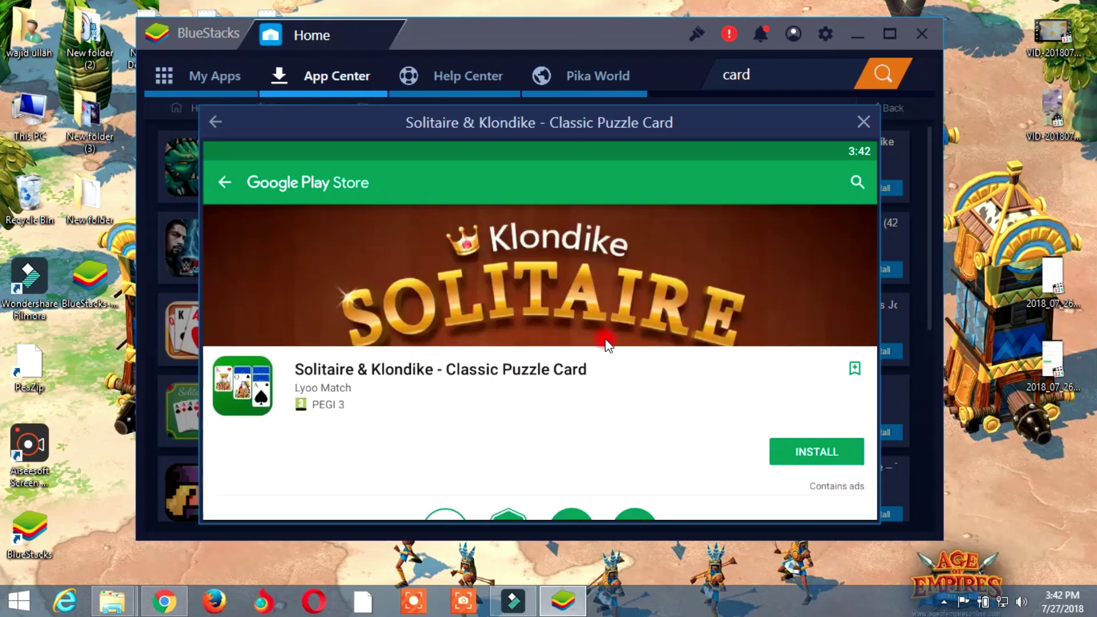
Install Solitaire & Klondike from the Play Store and accept its requested permissions.
click(818, 452)
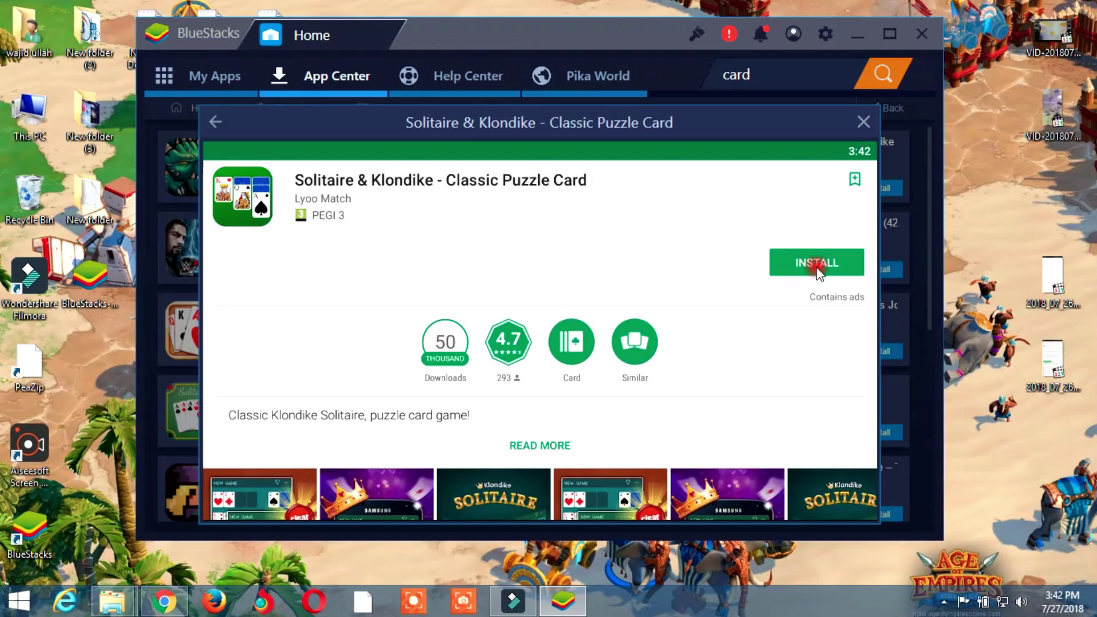
click(816, 268)
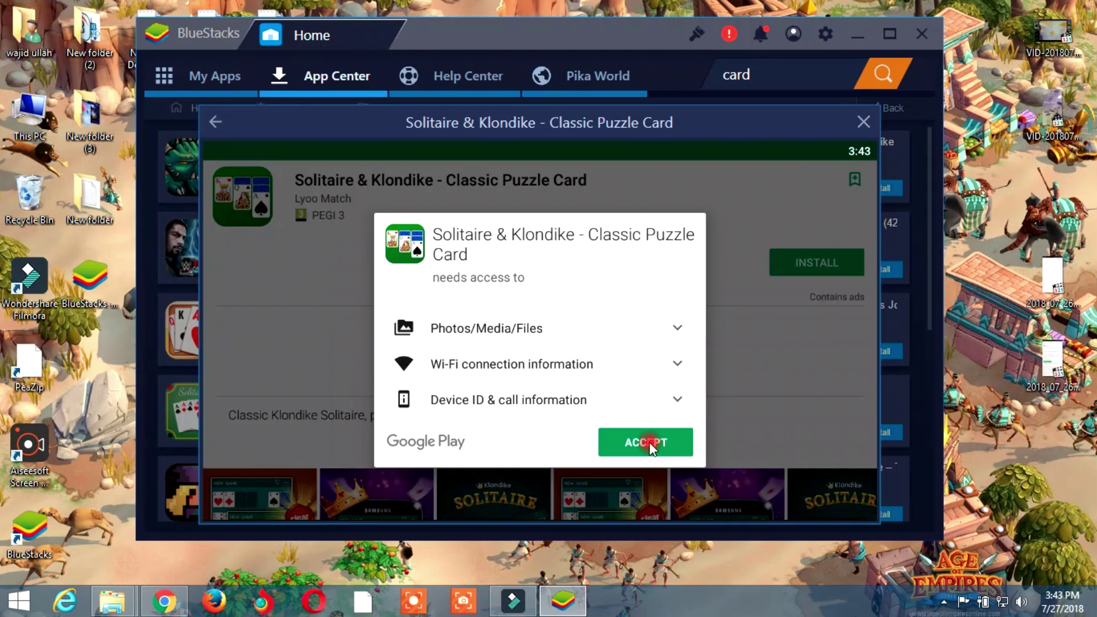
click(650, 443)
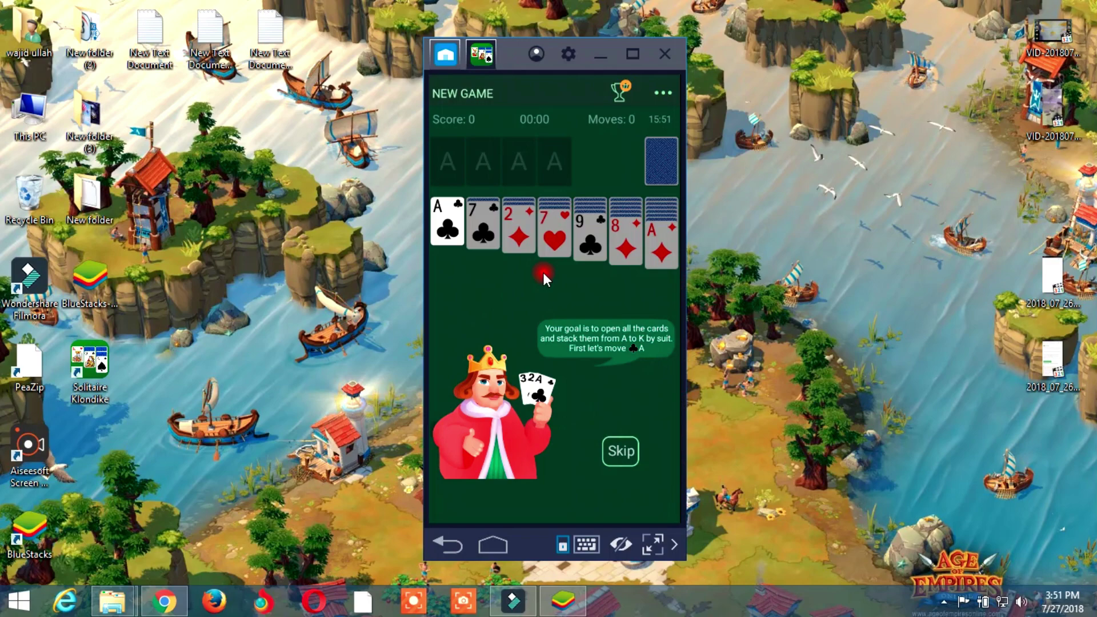
Skip the Solitaire tutorial, then move 8♦ onto 9♣ and 6♣ onto 7♥.
click(586, 213)
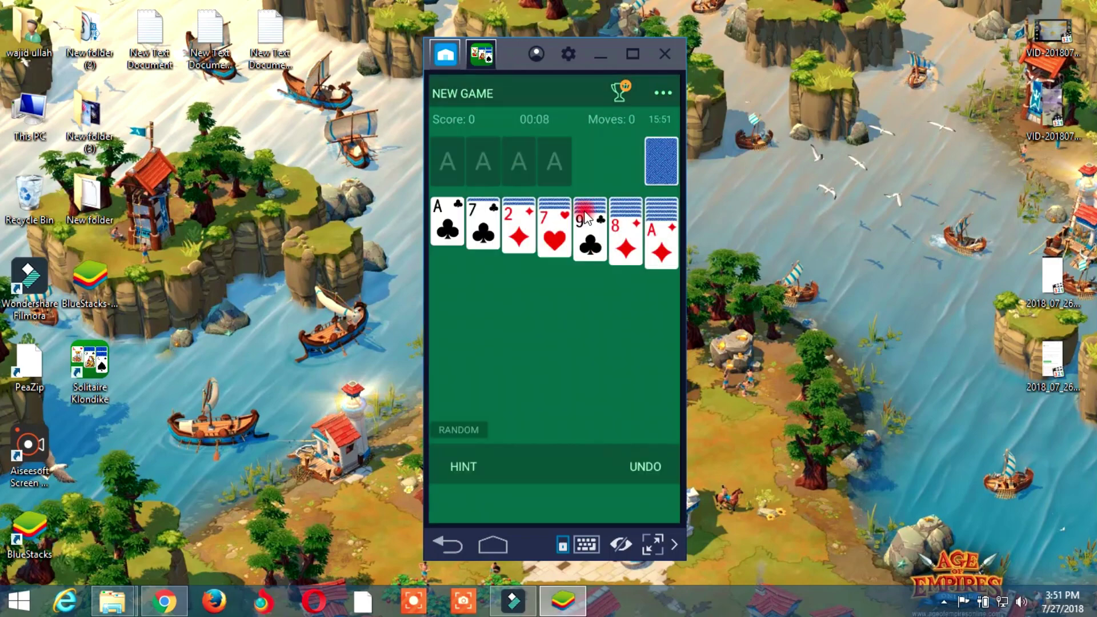
drag(626, 235, 592, 259)
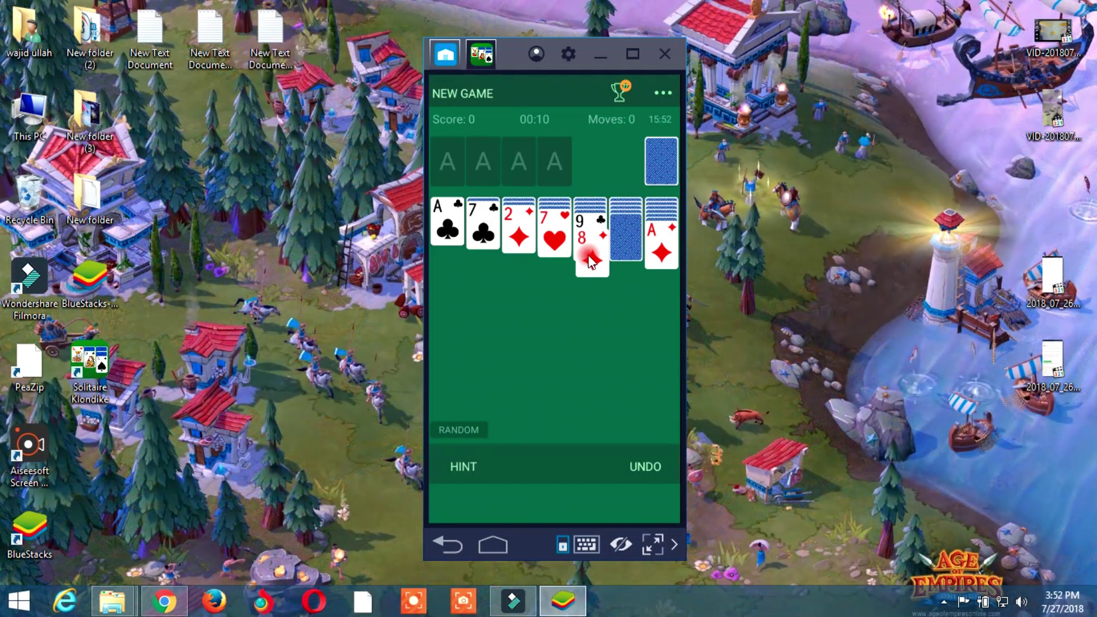
click(615, 253)
drag(616, 253, 552, 257)
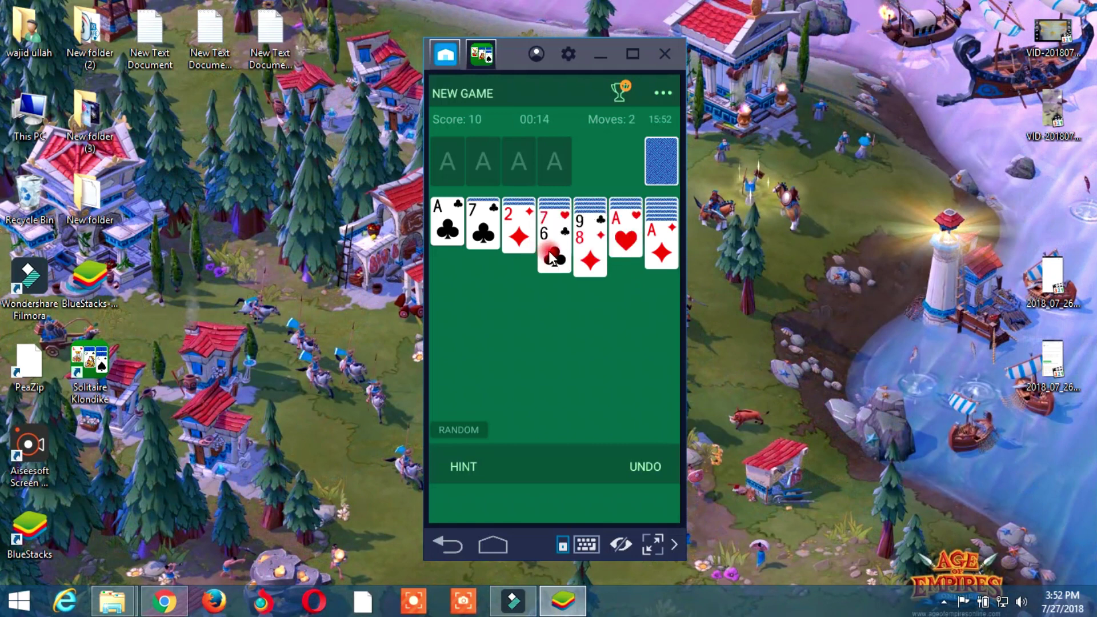